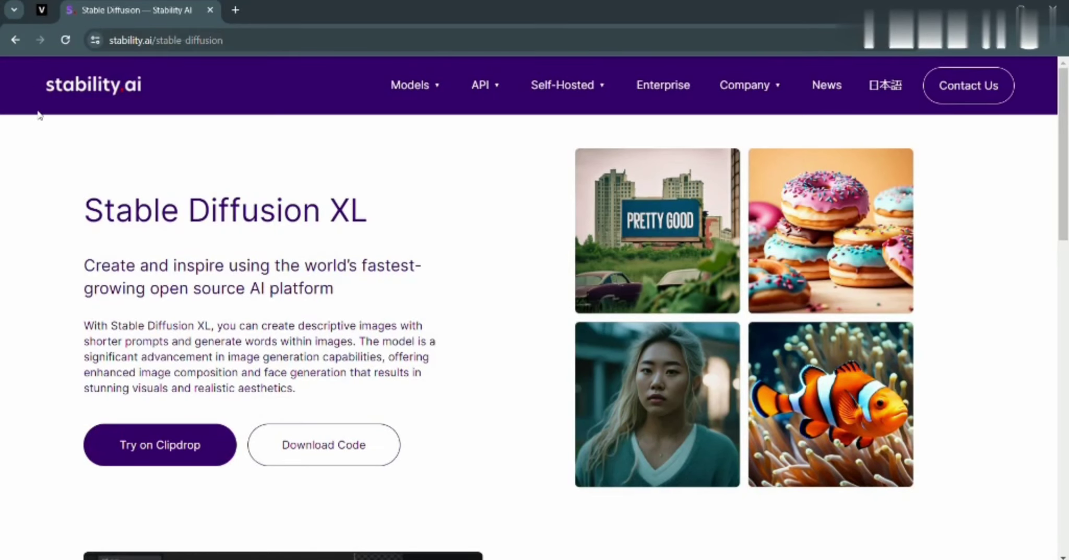
- Scroll through the web UI's empty txt2img page with 20 steps and 512×512 size
scroll(38, 115, "down", 7)
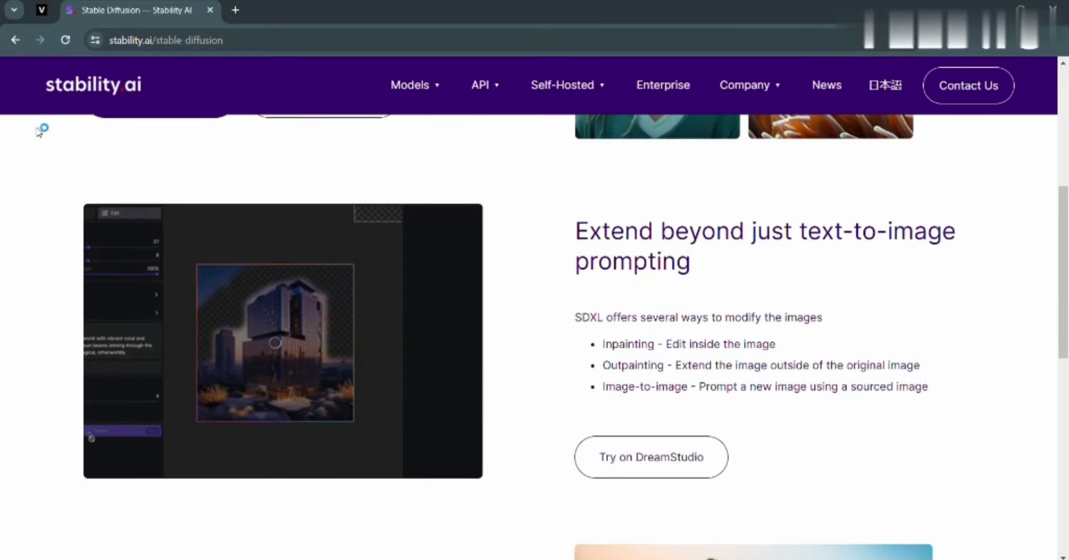
scroll(136, 251, "down", 3)
scroll(210, 176, "up", 3)
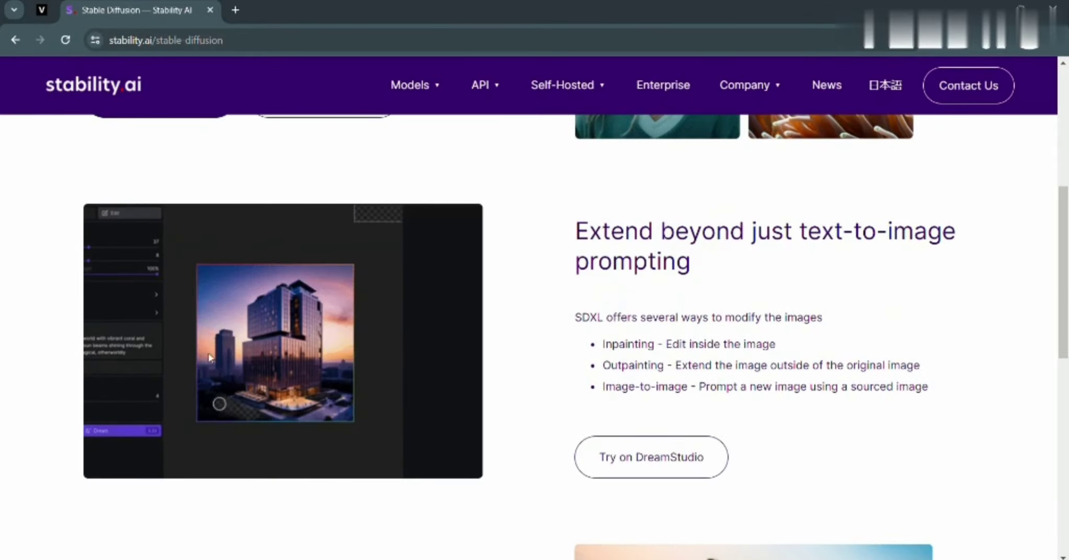
scroll(208, 317, "down", 4)
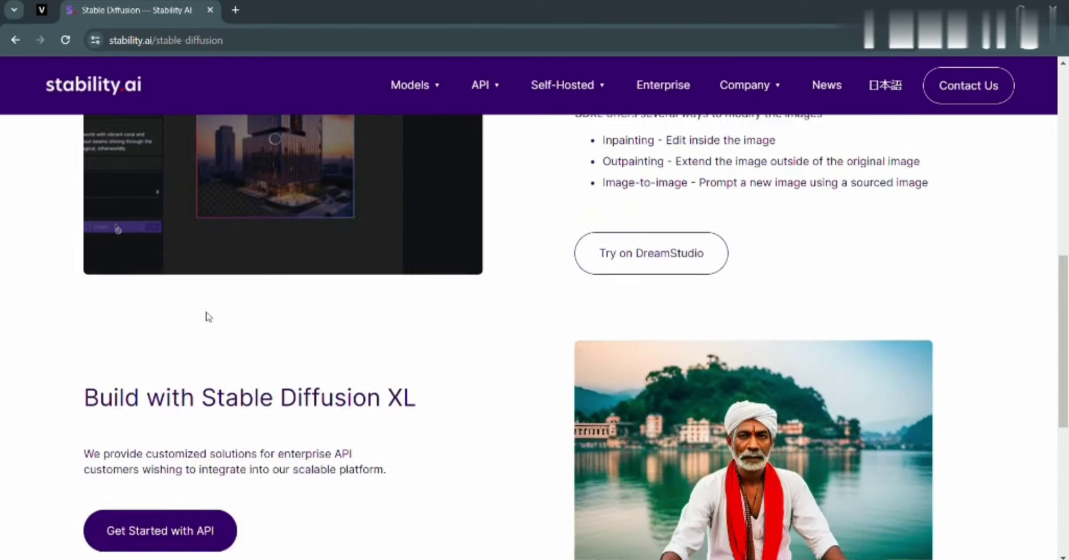
scroll(207, 308, "down", 7)
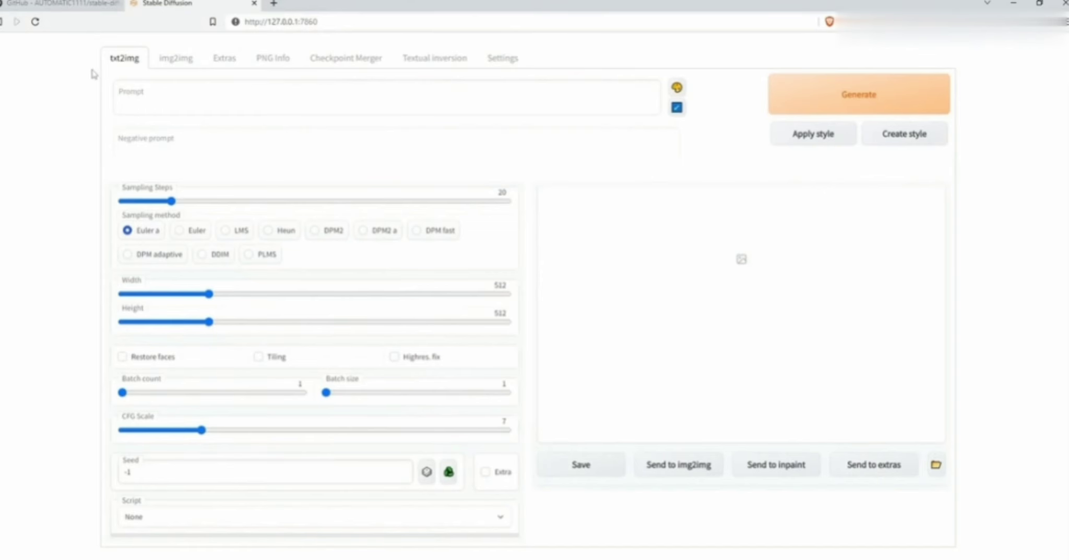
- Enter the prompt 'photograph of a woman with brown hair, portrait' and apply previews every 3 steps
left_click(123, 97)
type("photogr")
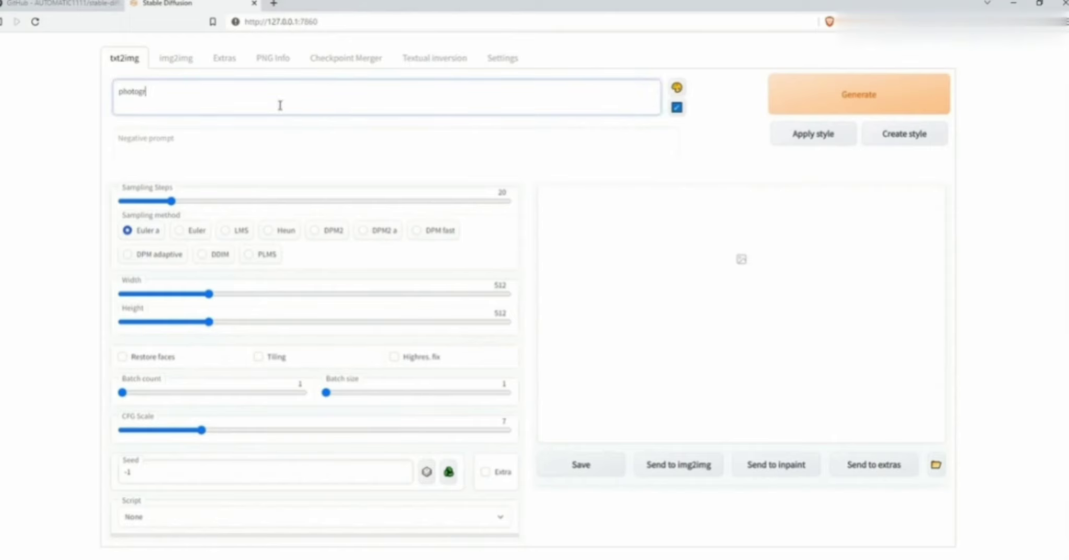
type("aph of a woman with brown hair, portrait")
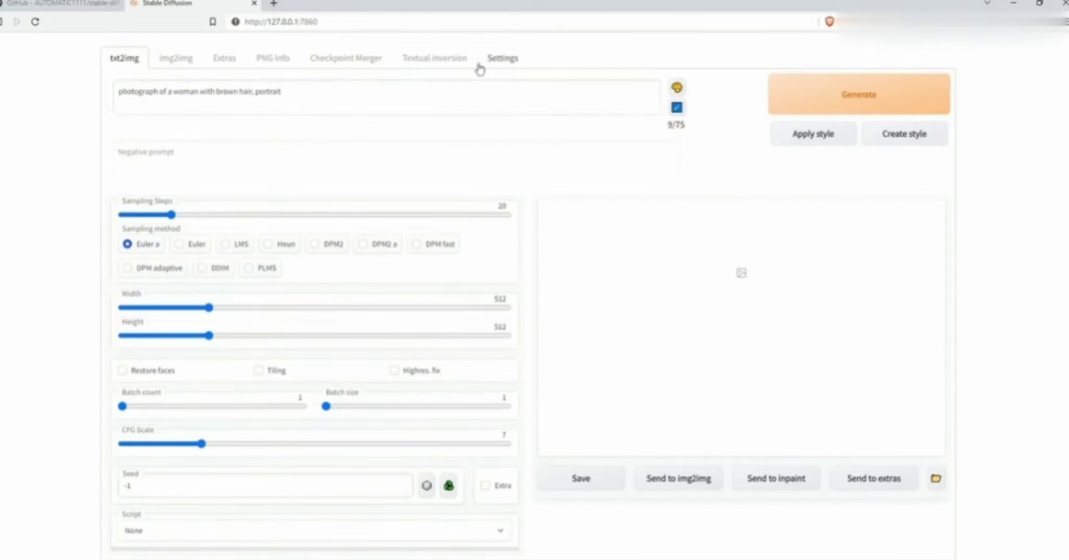
left_click(502, 59)
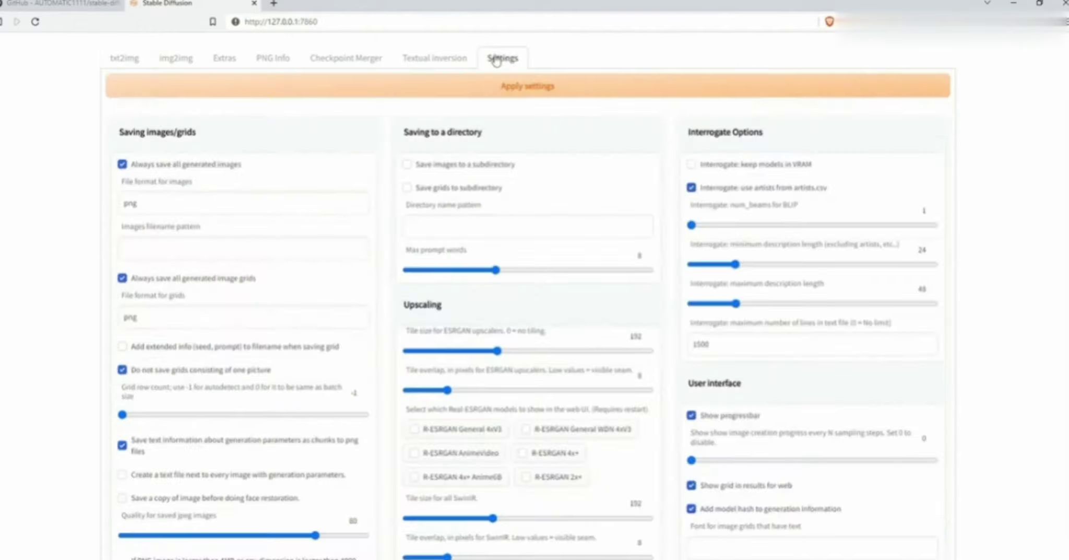
scroll(609, 313, "down", 1)
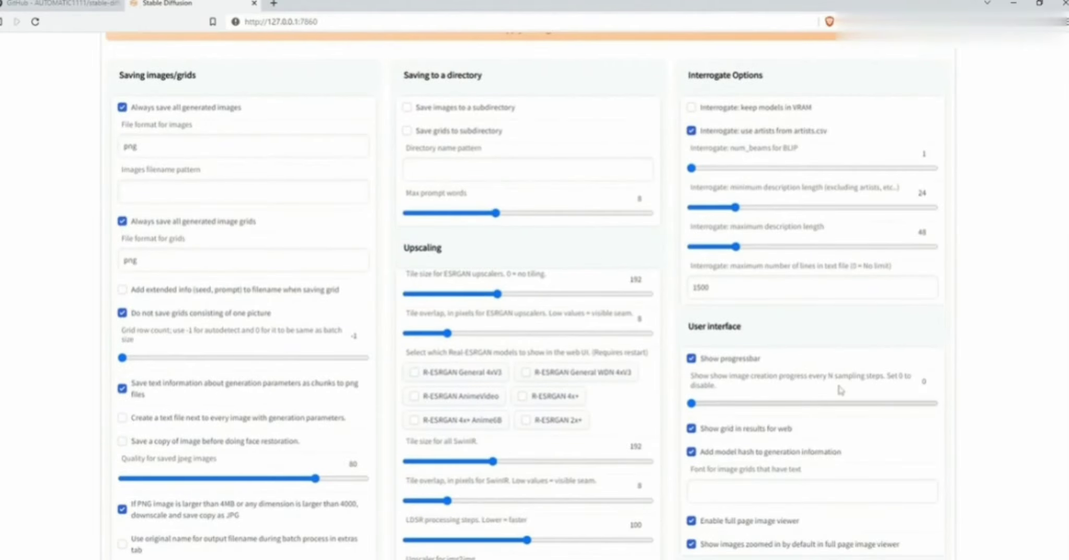
left_click_drag(691, 403, 713, 403)
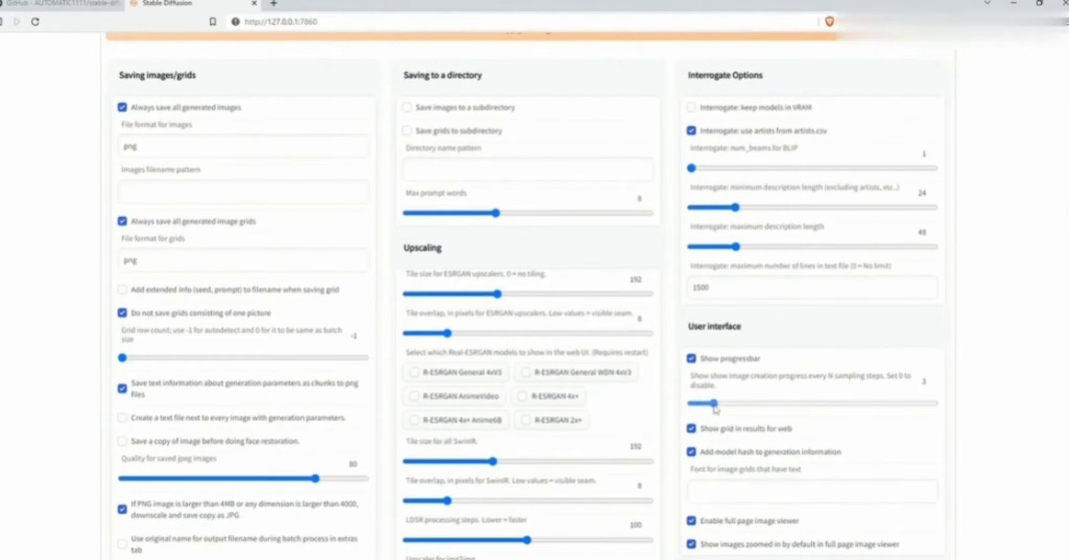
scroll(324, 263, "up", 1)
left_click(504, 90)
- Generate the portrait from txt2img and view the sepia result enlarged
left_click(124, 57)
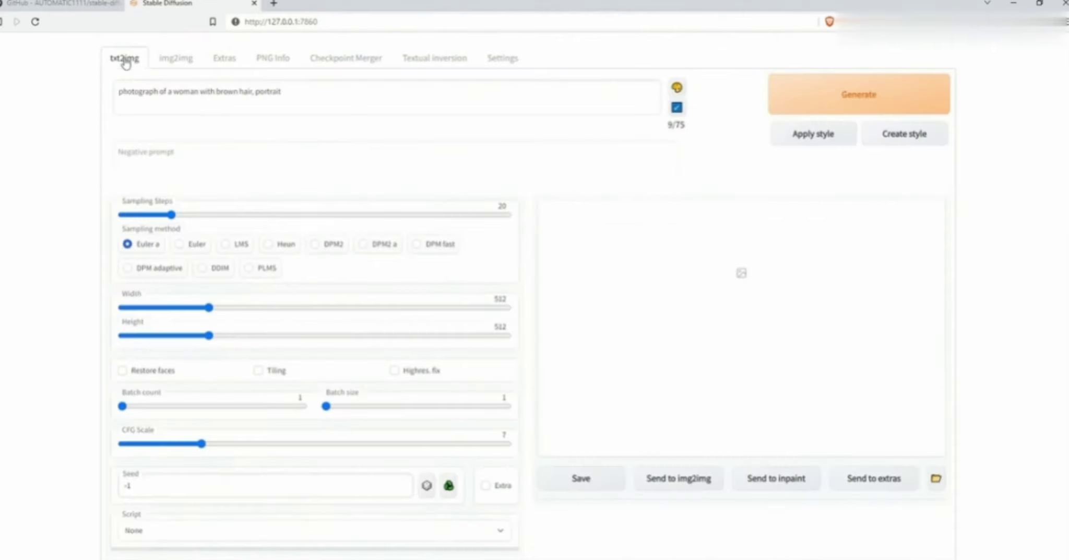
left_click(816, 101)
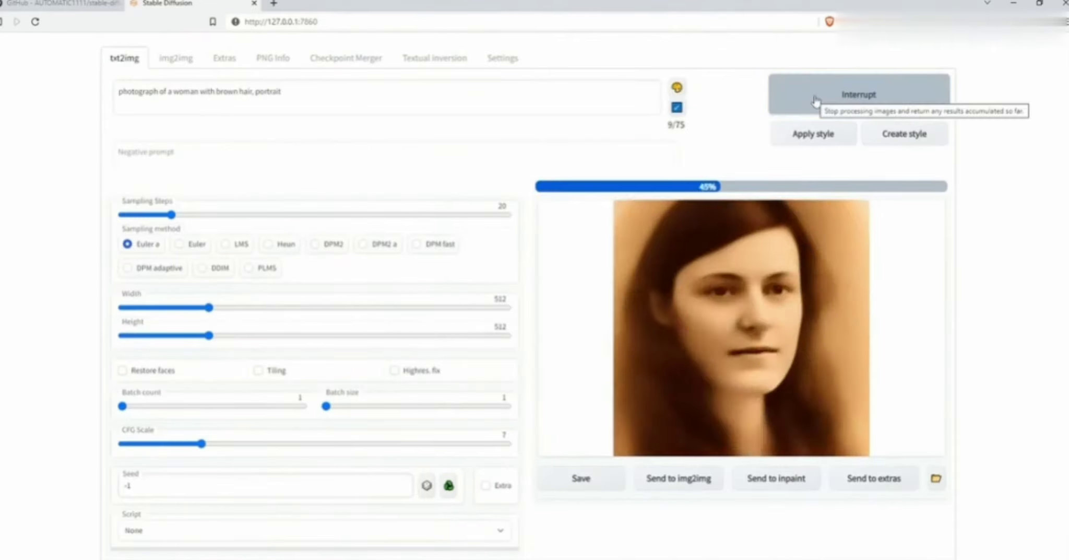
left_click(597, 248)
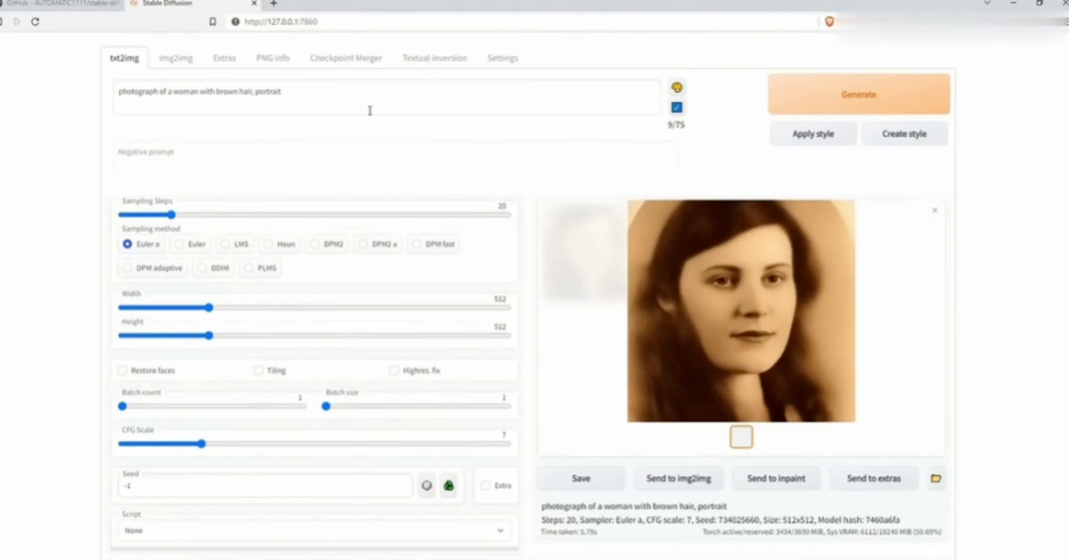
- Append 'photo by irving penn, hyper realism, 8k' to the prompt and generate a new portrait
left_click_drag(321, 97, 89, 89)
left_click(120, 93)
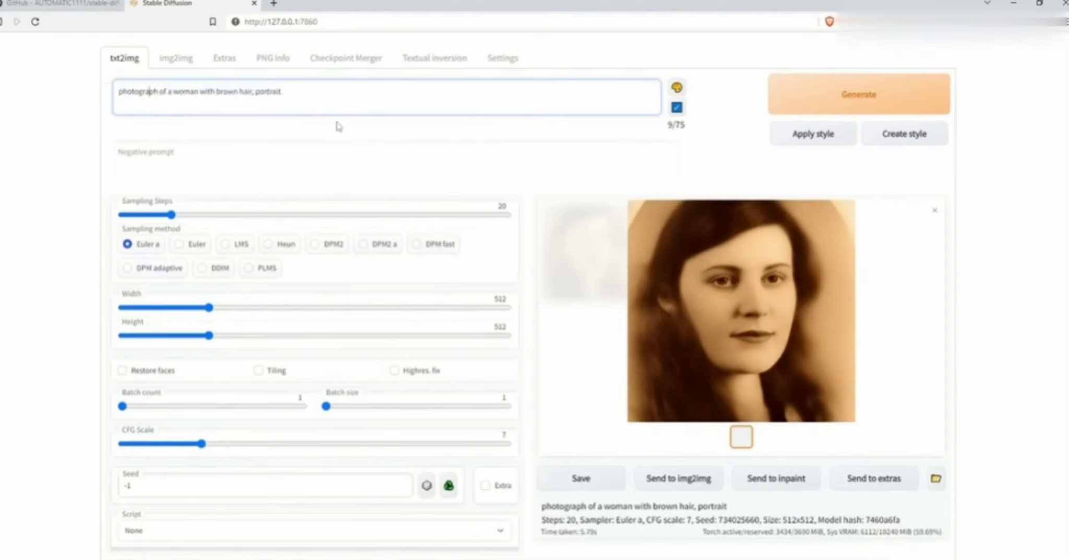
left_click(300, 92)
type("n photo by irving pe")
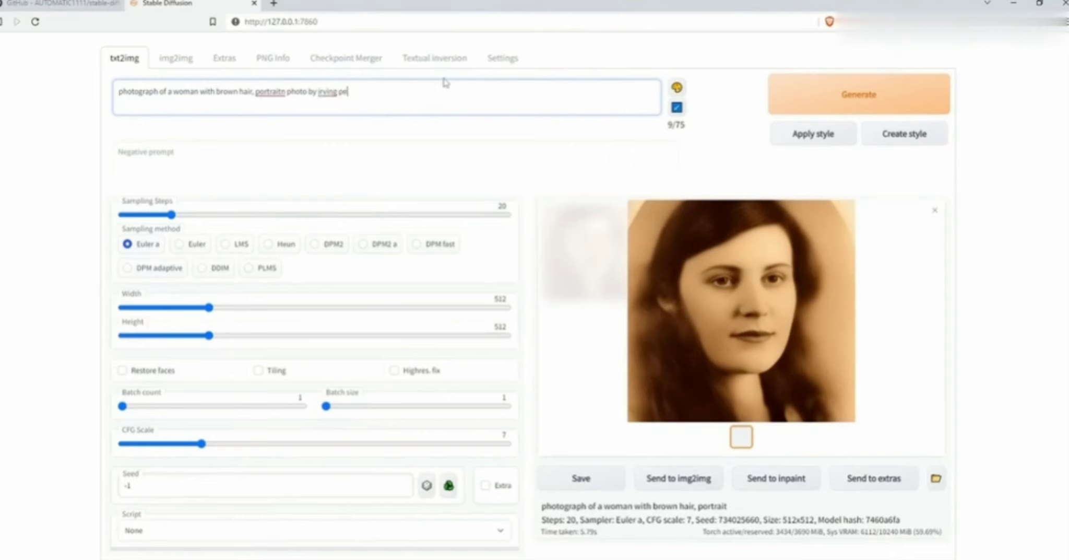
type("nn, hyper realism, 8k")
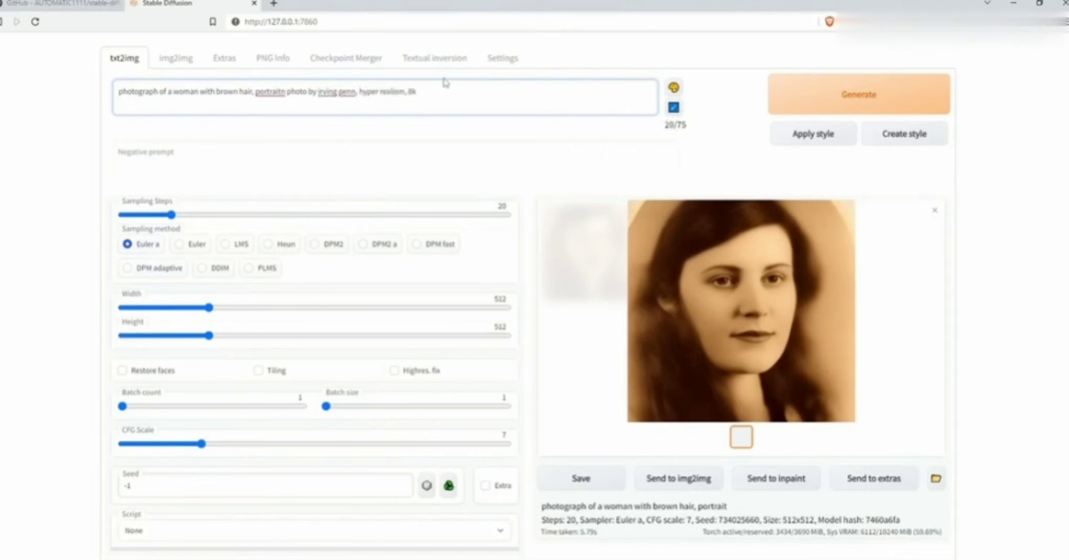
left_click(868, 99)
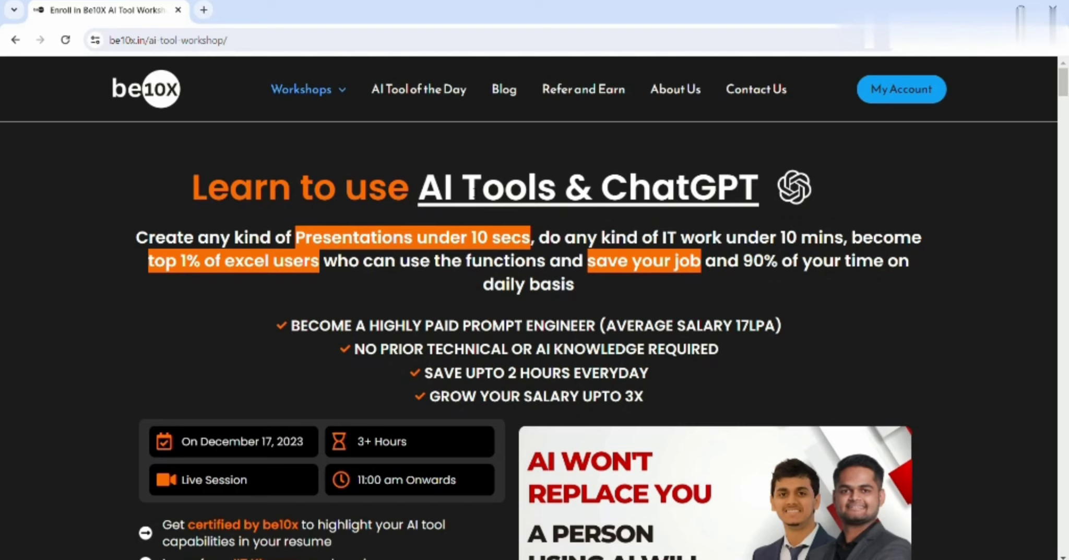
scroll(470, 190, "down", 5)
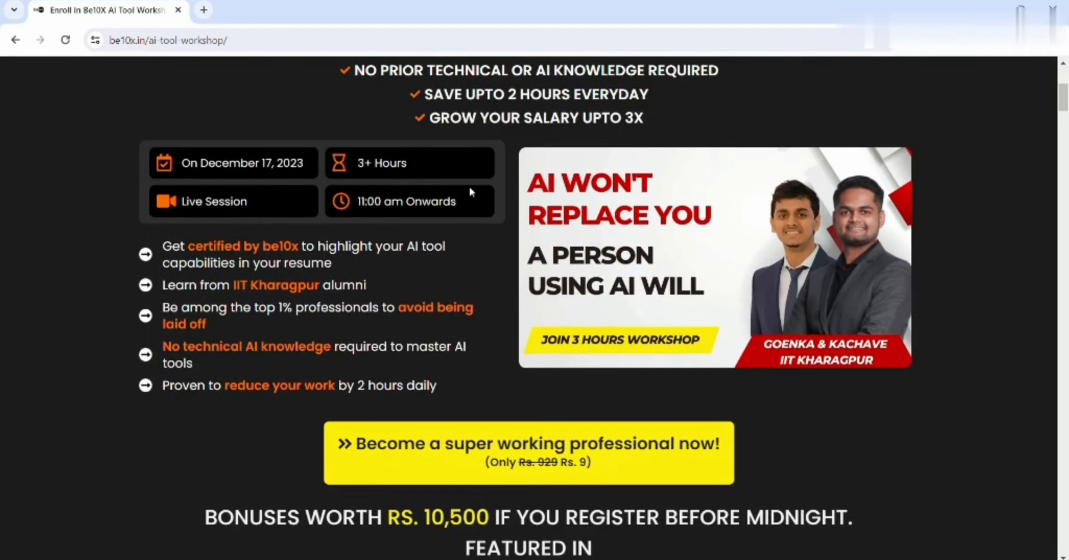
scroll(469, 191, "up", 4)
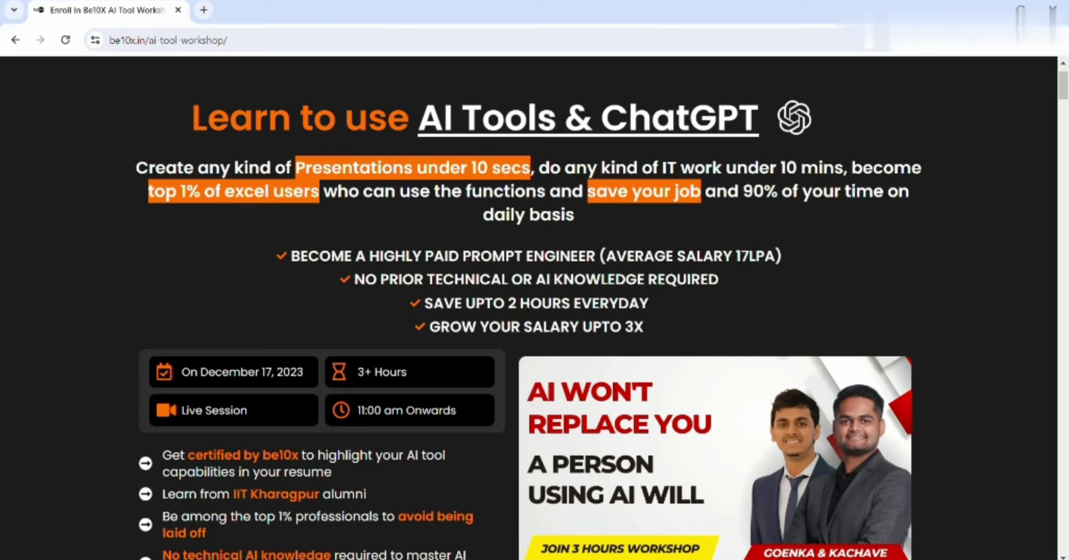
scroll(524, 309, "down", 5)
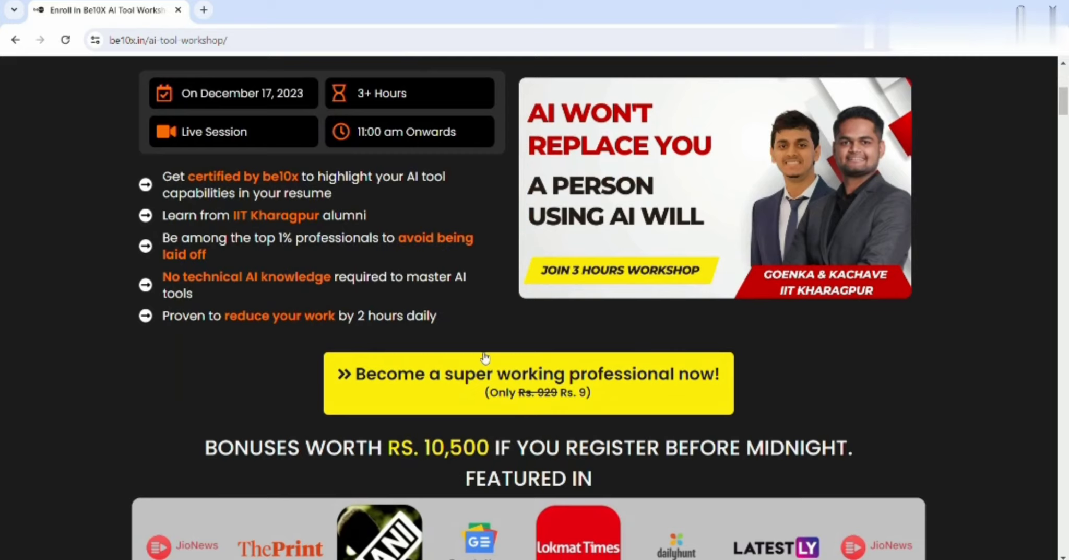
scroll(485, 357, "down", 1)
scroll(485, 357, "down", 5)
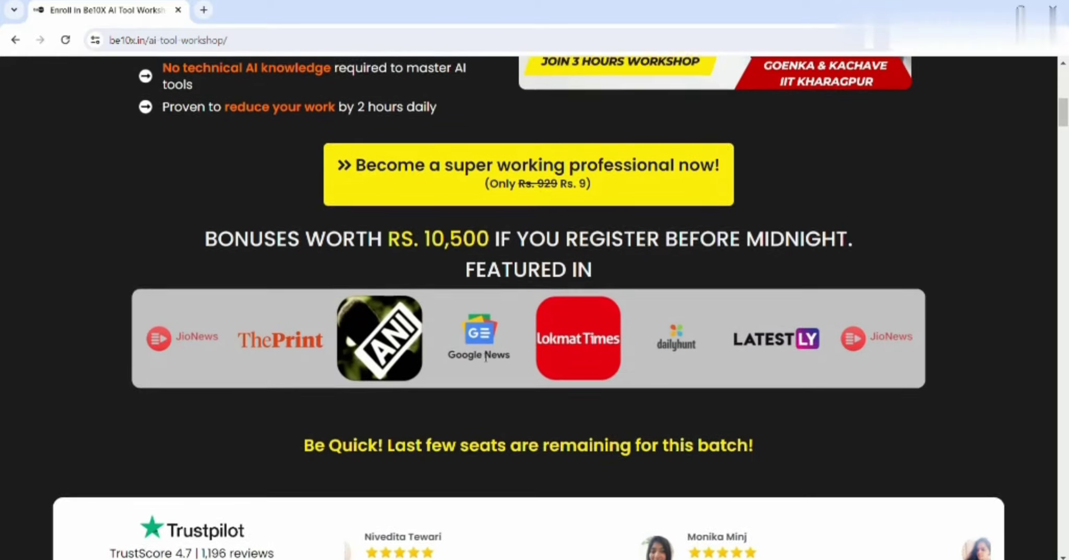
scroll(486, 355, "down", 9)
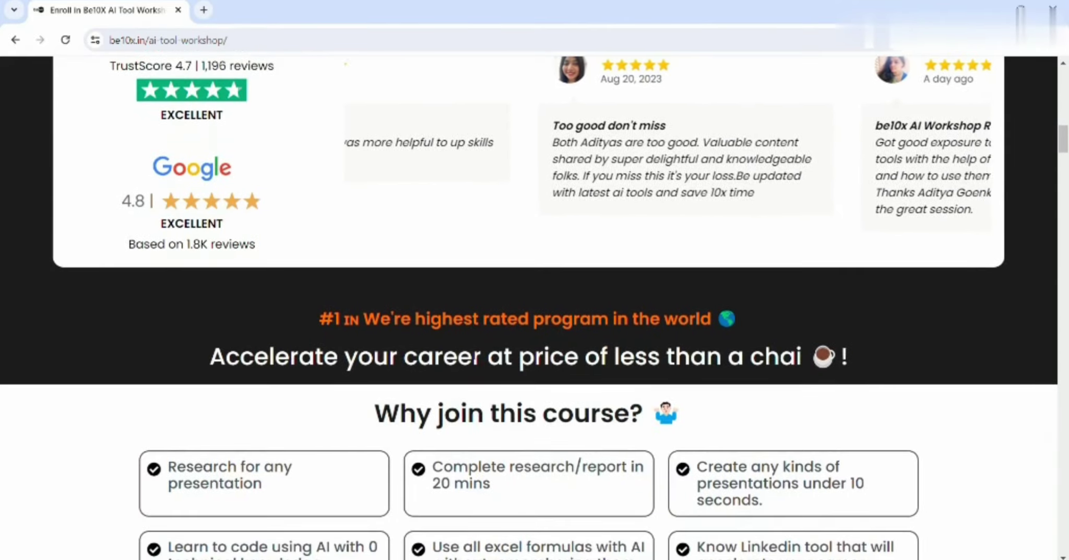
scroll(470, 355, "down", 8)
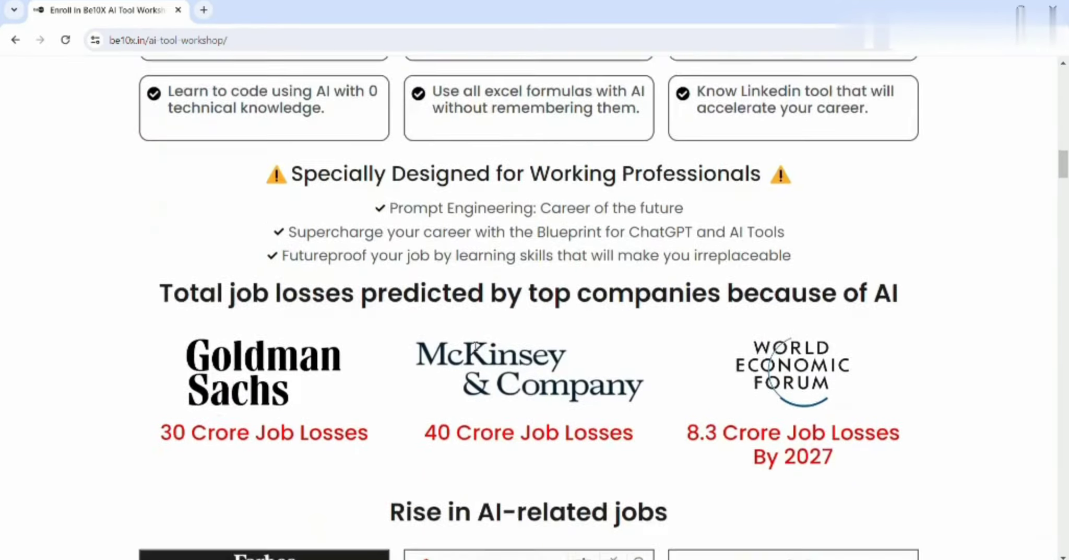
scroll(475, 345, "down", 6)
scroll(497, 455, "up", 20)
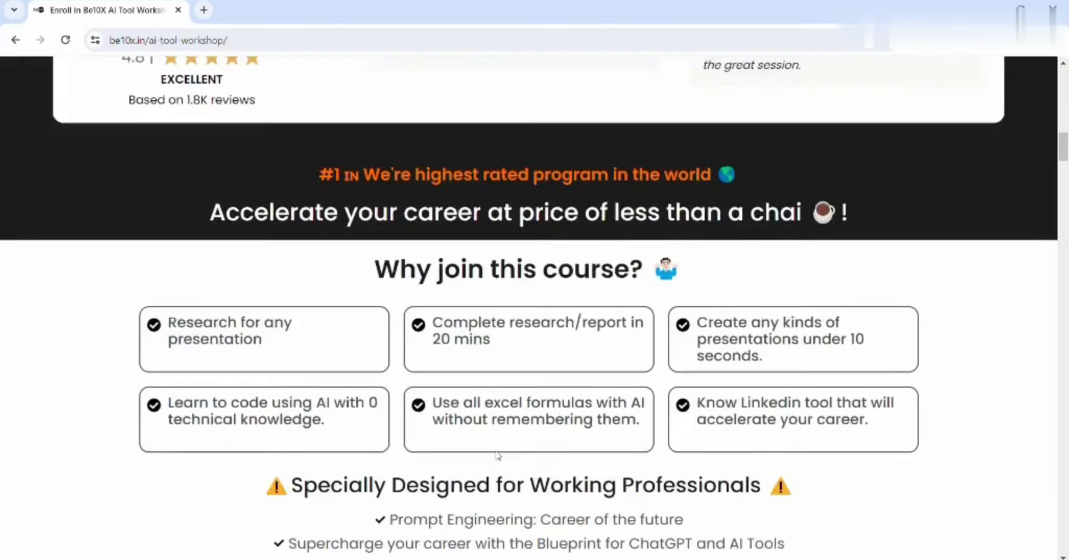
scroll(497, 456, "up", 8)
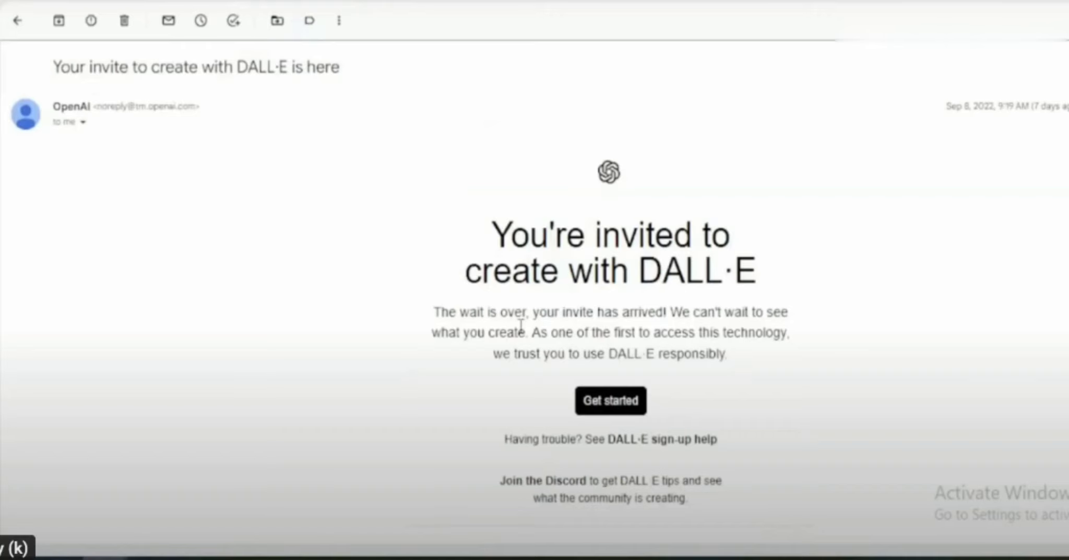
scroll(597, 219, "down", 3)
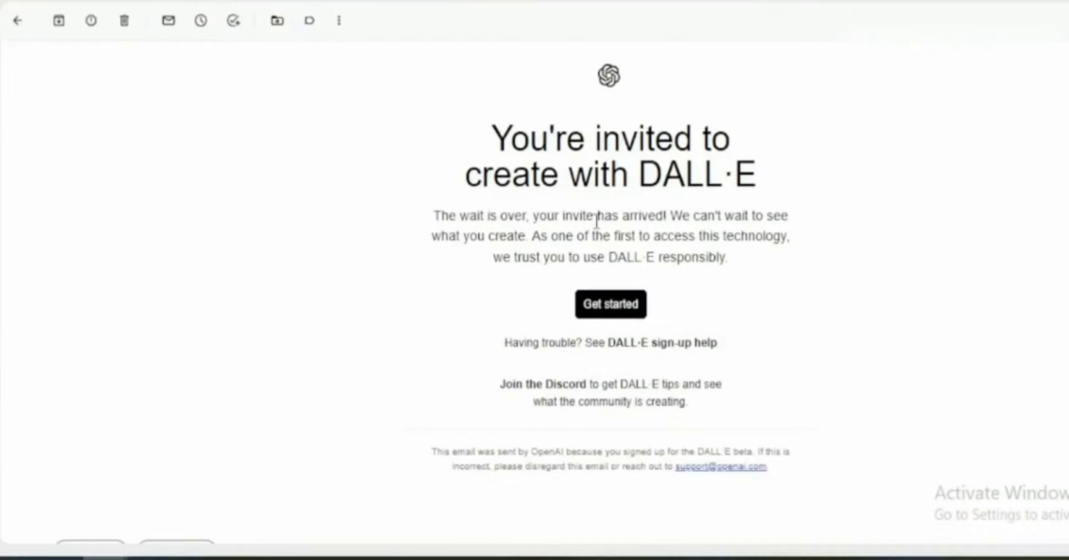
- Start DALL·E from the invite email and accept the terms on the welcome screen
left_click(610, 310)
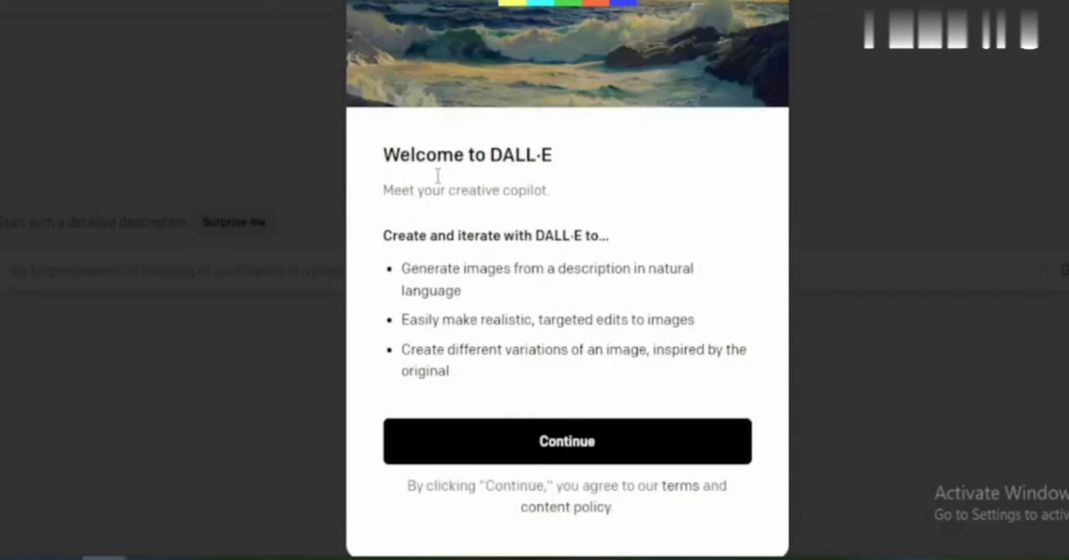
left_click(582, 415)
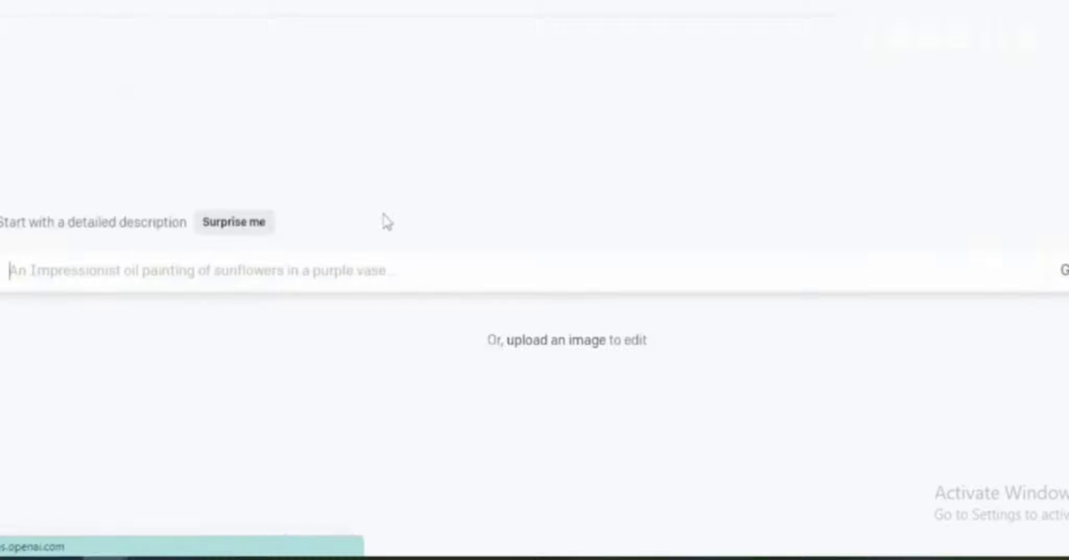
scroll(532, 370, "down", 5)
scroll(533, 368, "down", 5)
scroll(683, 432, "up", 10)
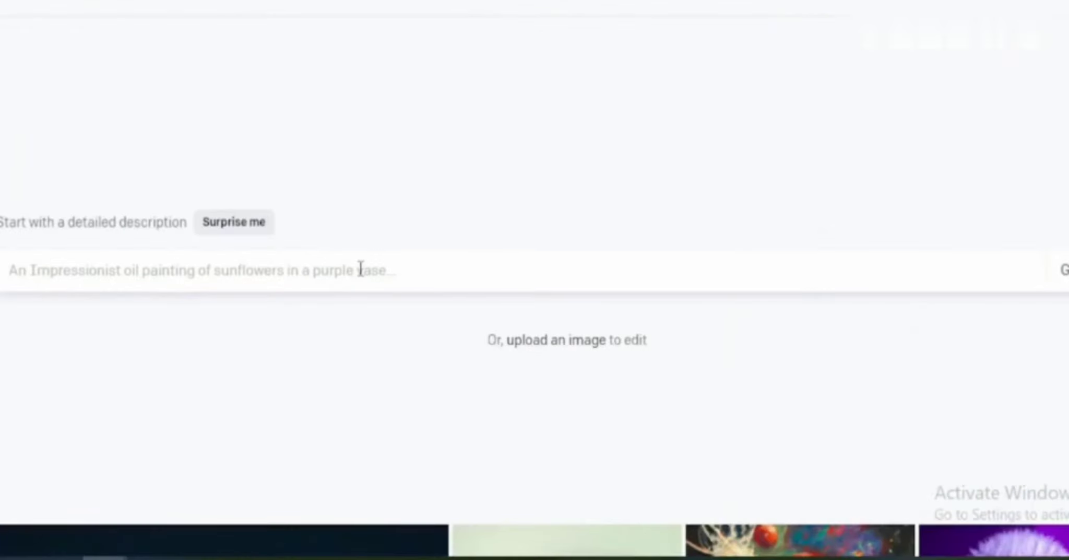
- Generate images from the Surprise me prompt 'teddy bears shopping for groceries in Japan, ukiyo-e', then request another suggestion
left_click(256, 222)
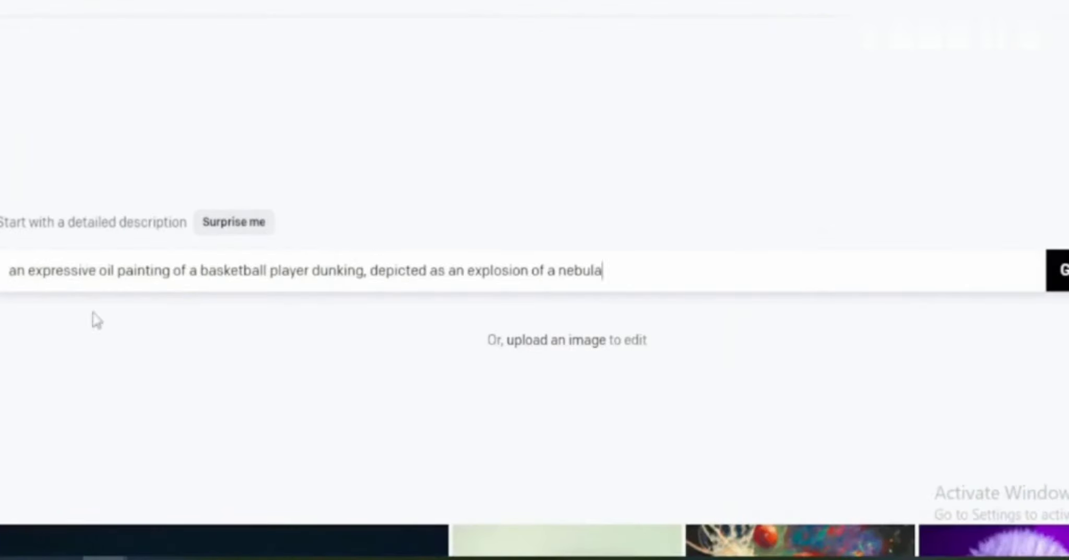
left_click(258, 240)
key("ctrl+a")
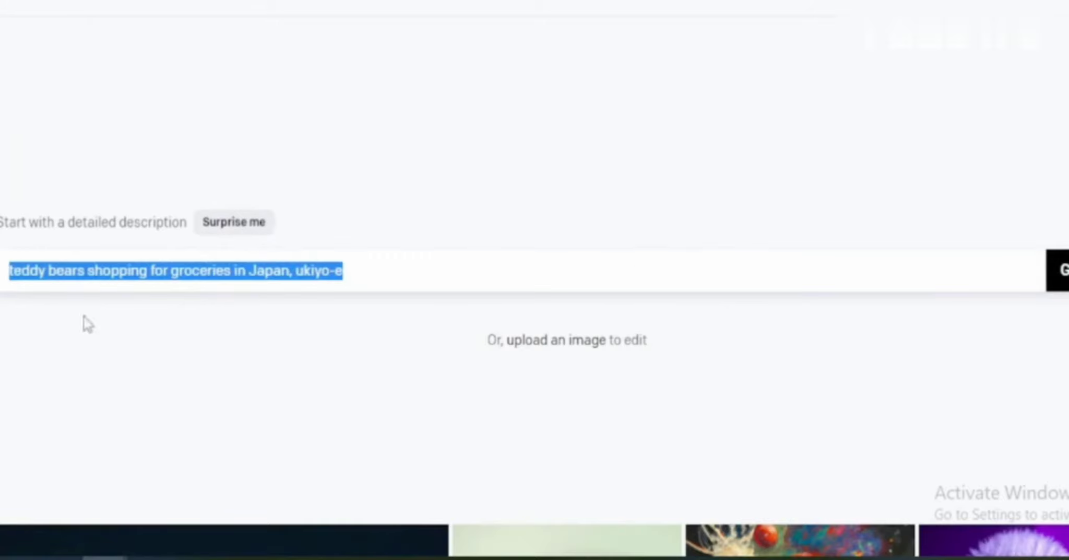
left_click(511, 290)
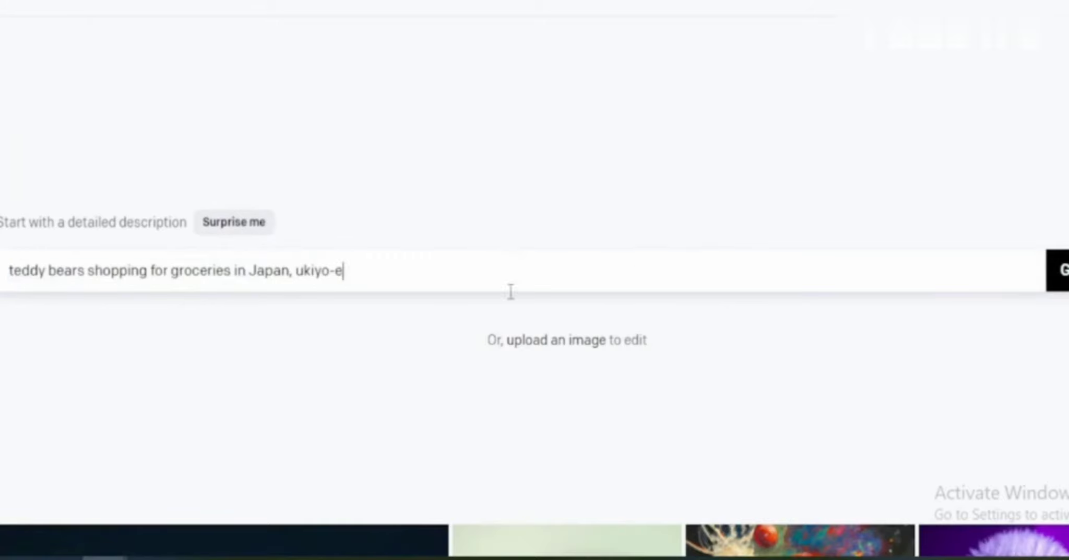
left_click(802, 117)
left_click(413, 284)
key("ctrl+a")
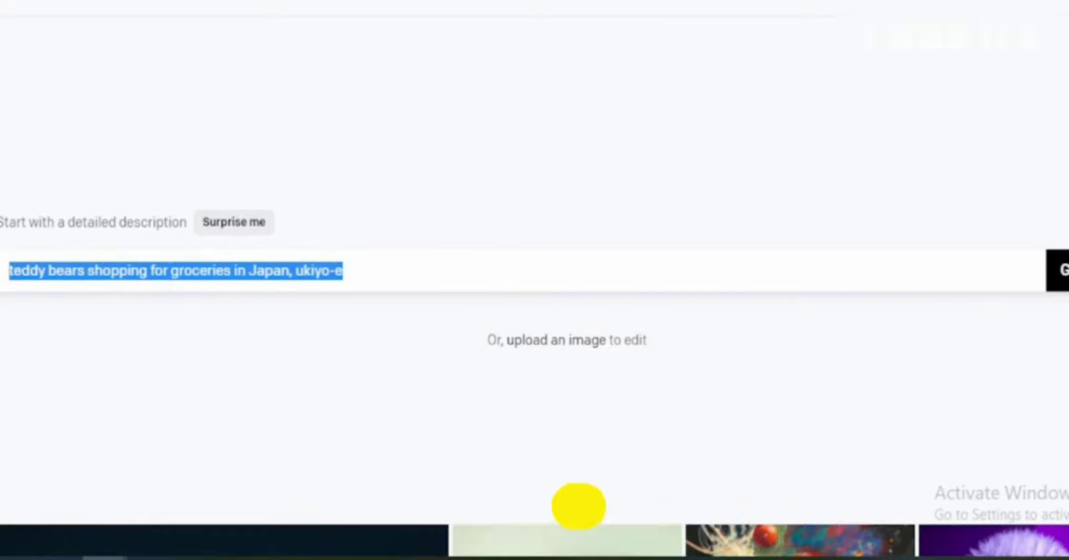
key("Return")
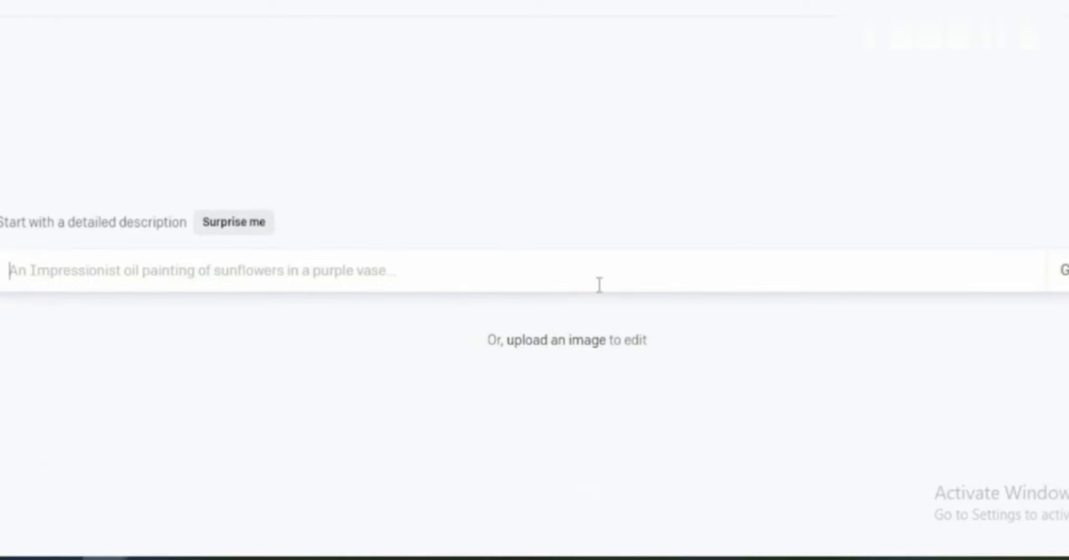
scroll(574, 220, "down", 1)
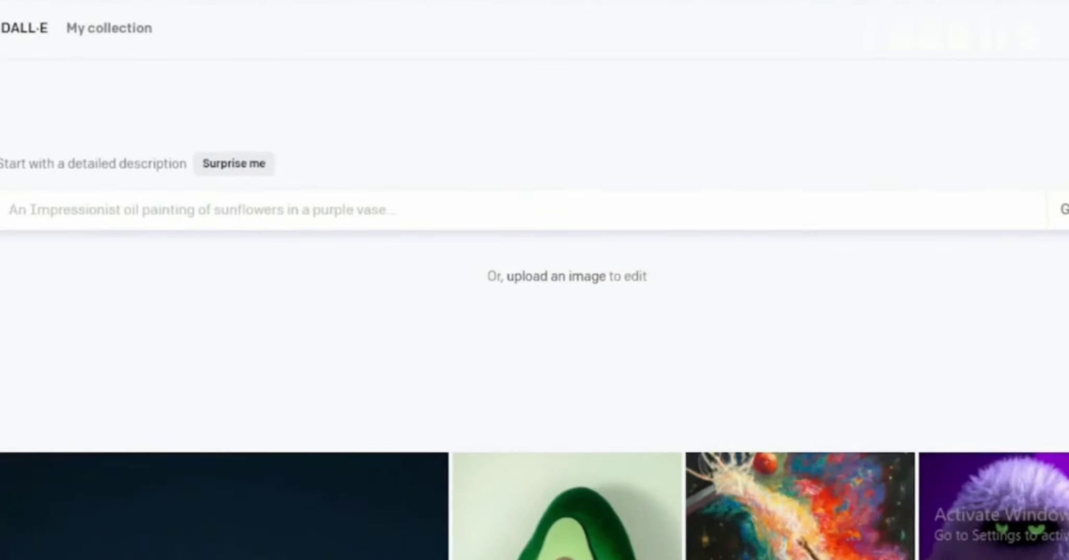
left_click(224, 166)
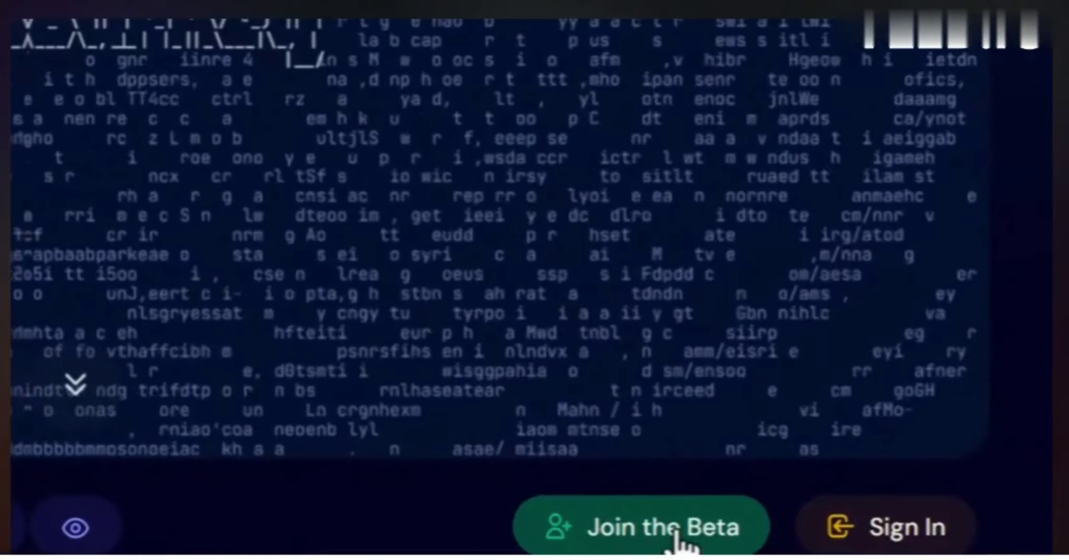
- Join the Midjourney beta and accept the Discord invite to the Midjourney server
left_click(696, 538)
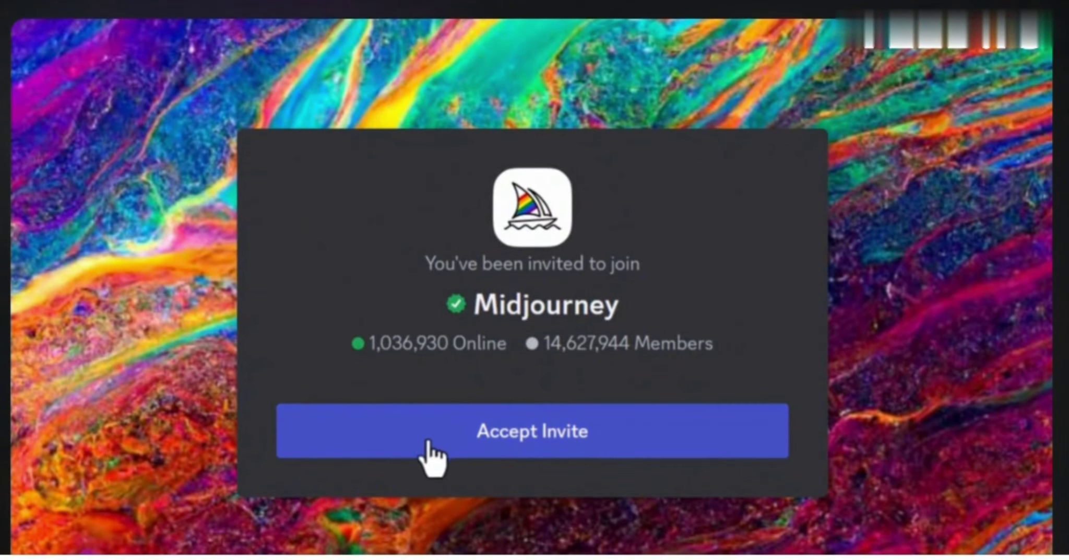
left_click(550, 442)
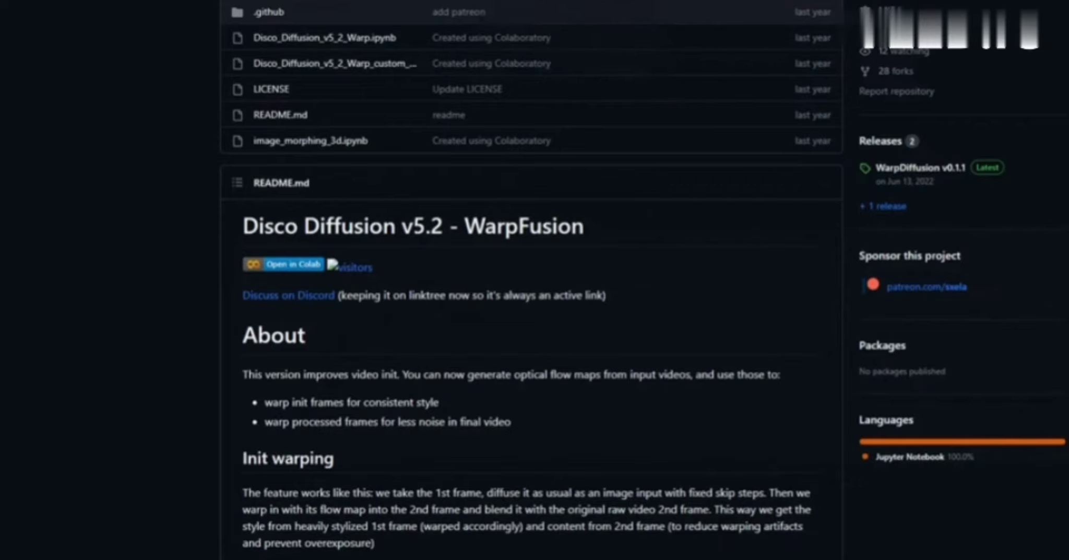
scroll(213, 192, "up", 5)
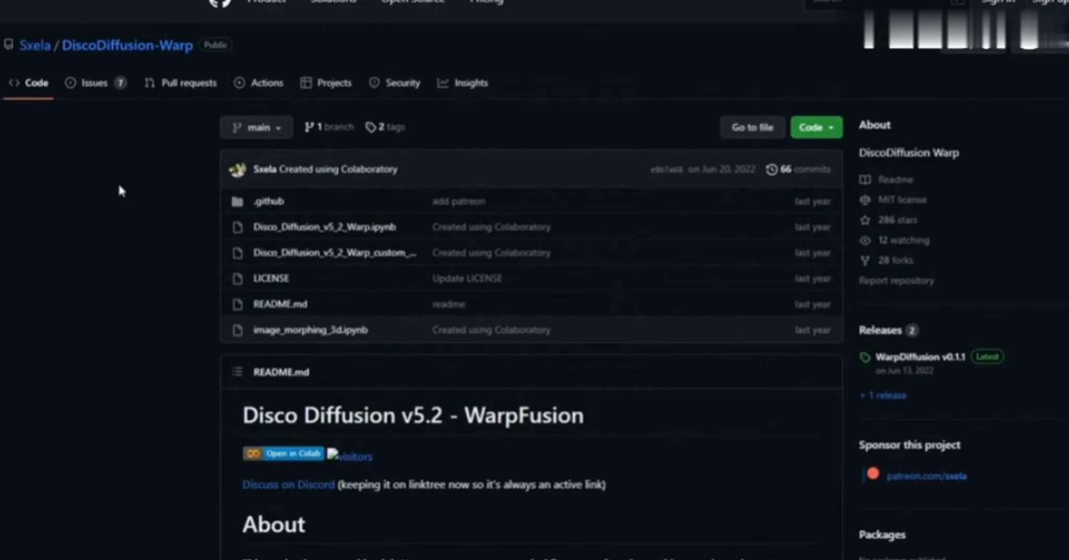
scroll(119, 191, "down", 3)
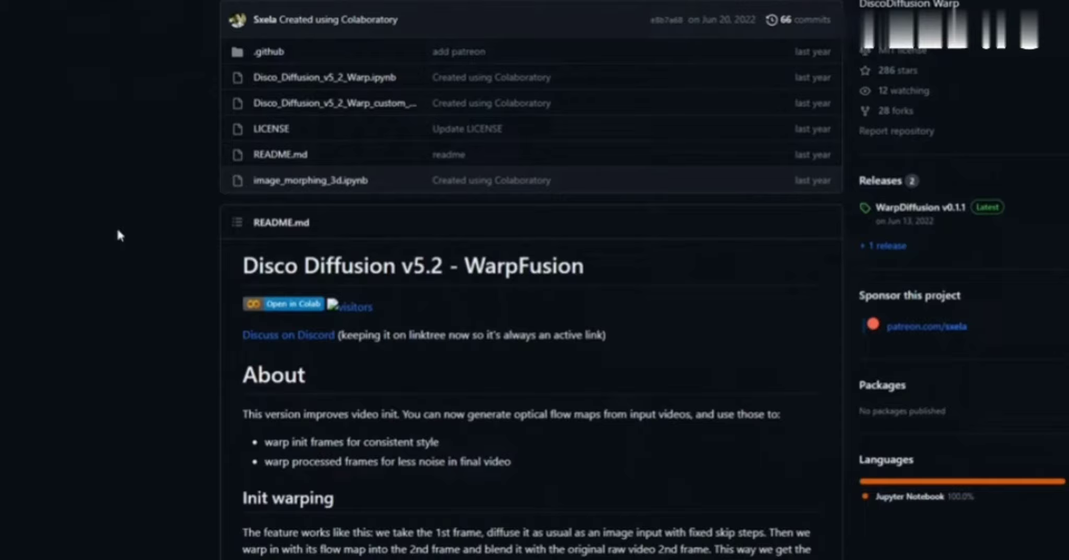
scroll(135, 235, "up", 1)
scroll(136, 262, "down", 15)
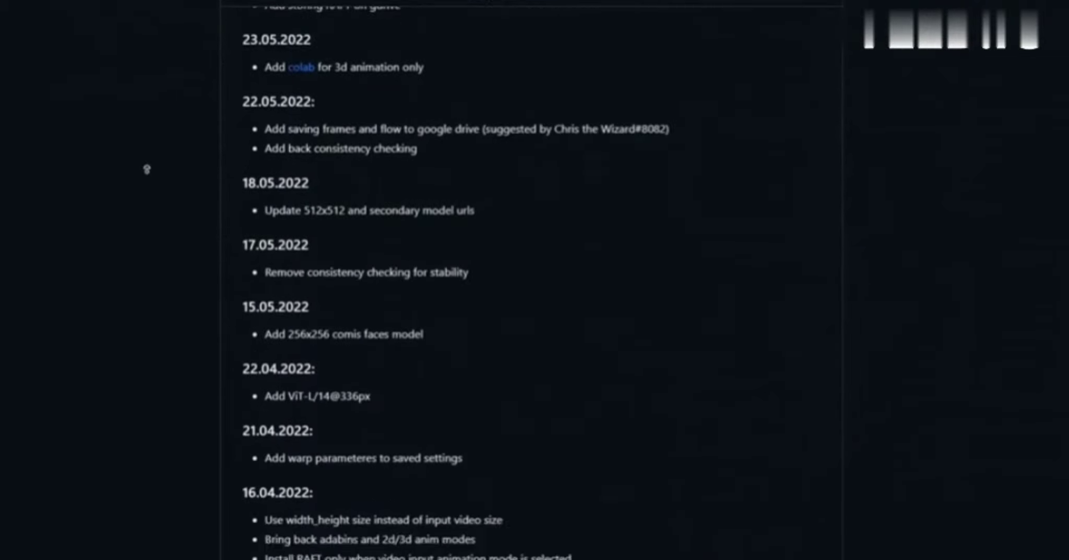
scroll(149, 146, "up", 18)
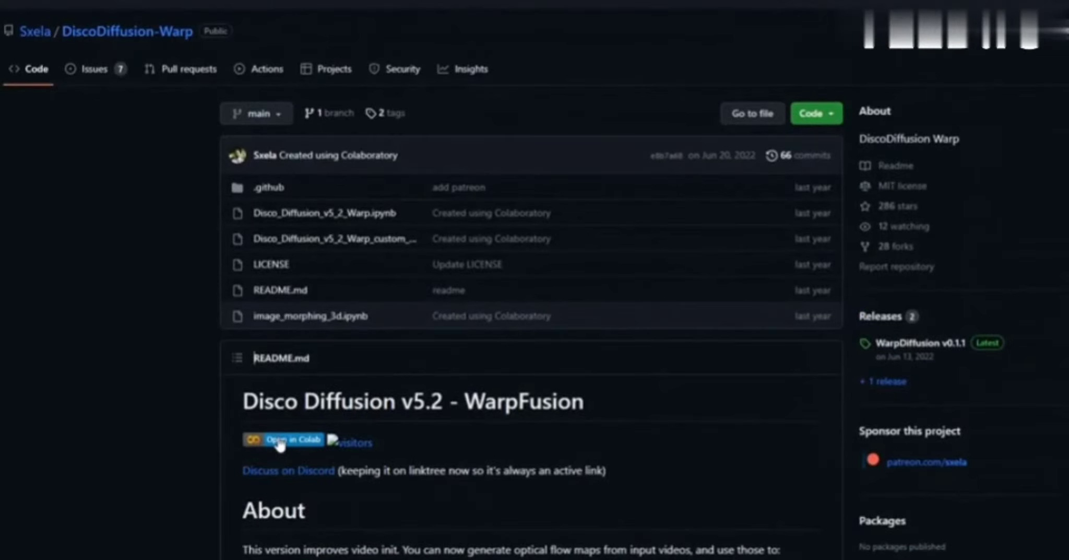